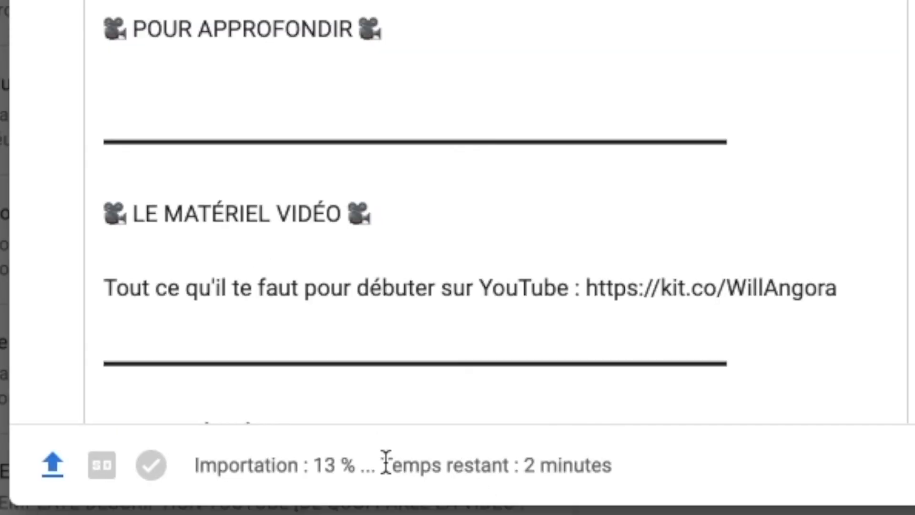
pyautogui.moveTo(387, 462); pyautogui.dragTo(617, 463)
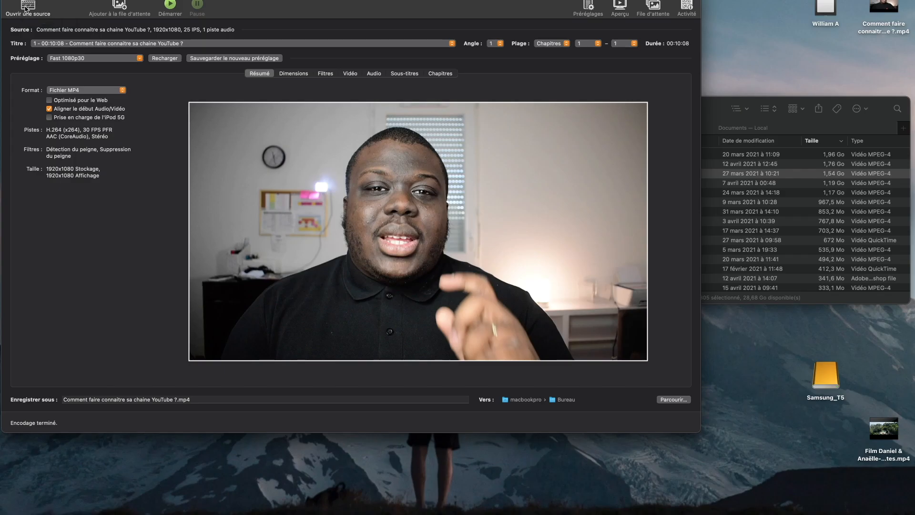
# Open "Comment faire connaitre sa chaine YouTube ?.mp4" from the Documents folder as the source, with the files sorted by size.
pyautogui.click(24, 9)
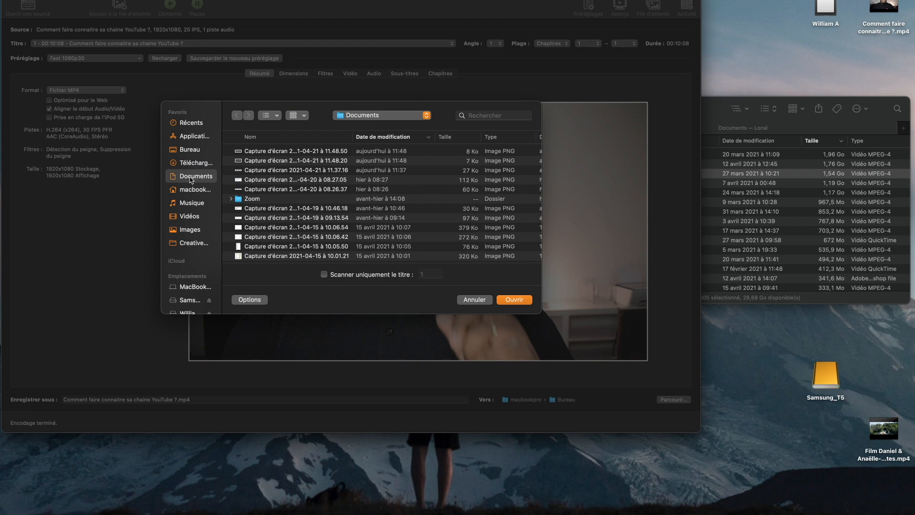
pyautogui.click(478, 138)
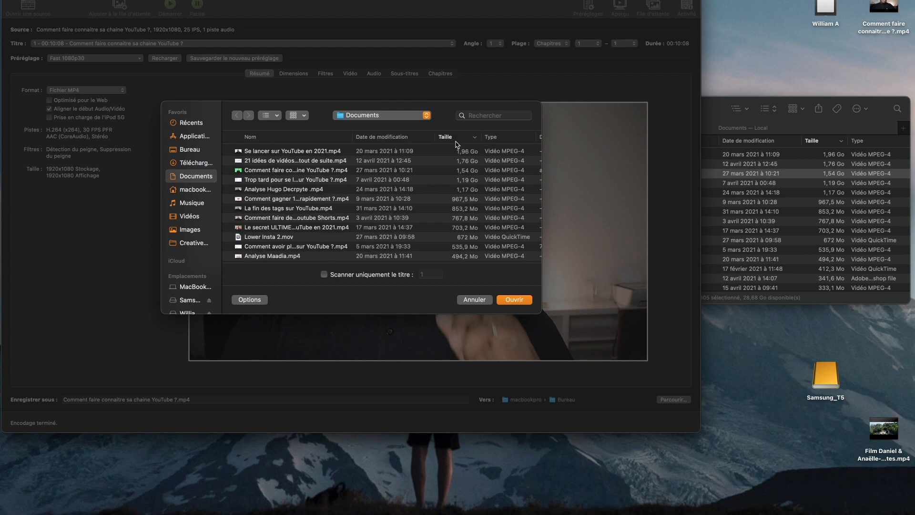
pyautogui.click(309, 174)
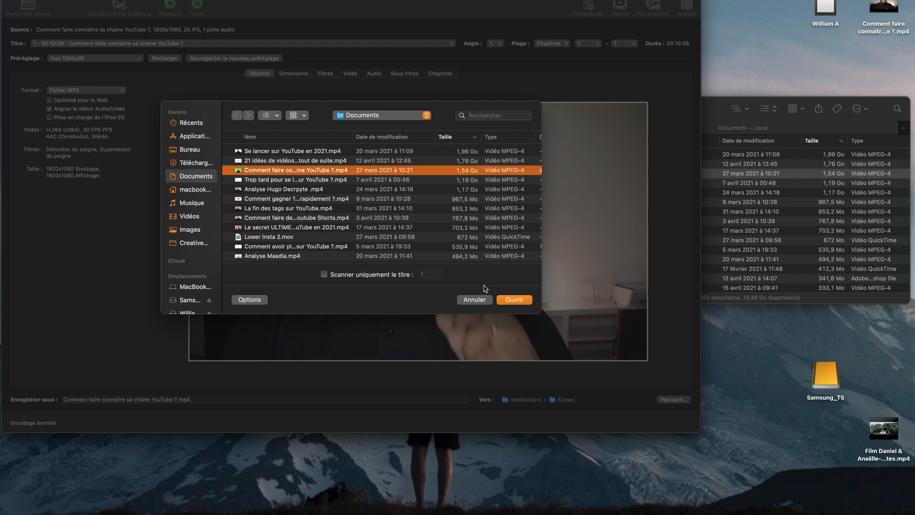
pyautogui.click(513, 299)
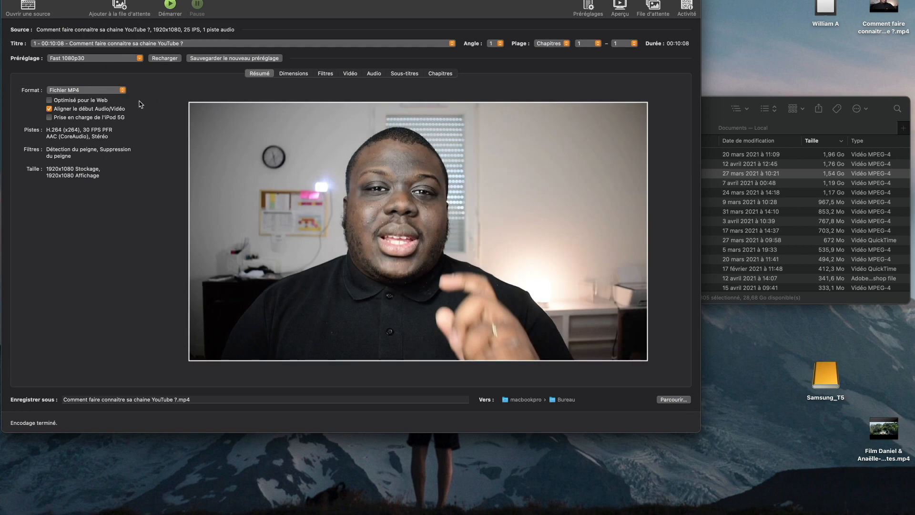
# Examine the available encoding presets, the output format choices and the video codec listed in the summary, keeping the MP4 format.
pyautogui.click(85, 59)
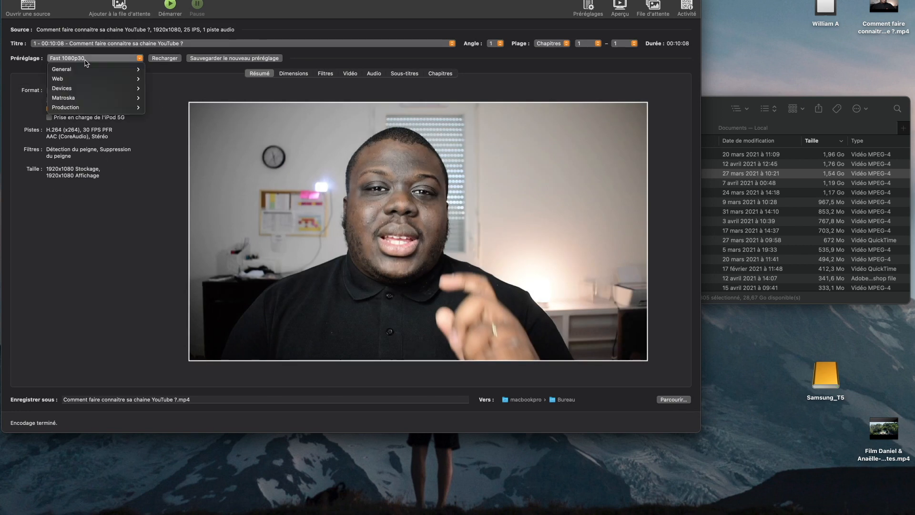
pyautogui.click(86, 59)
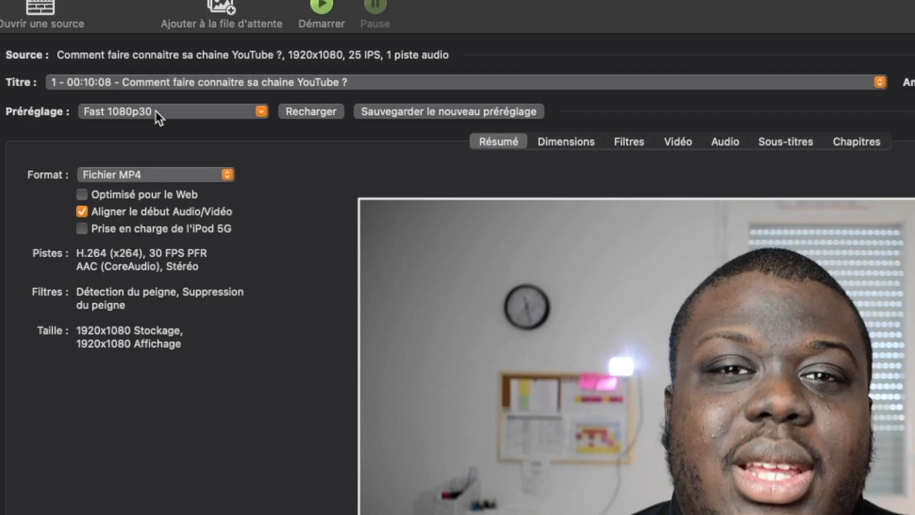
pyautogui.click(166, 173)
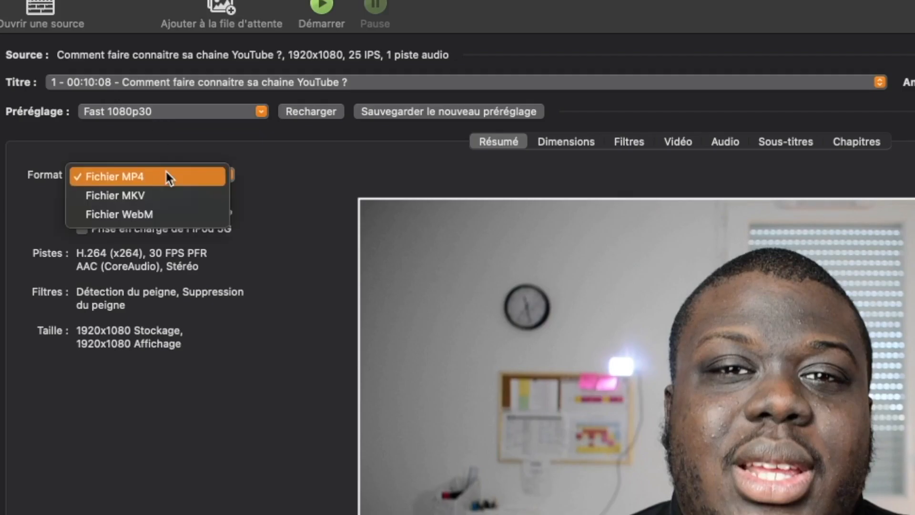
pyautogui.click(140, 180)
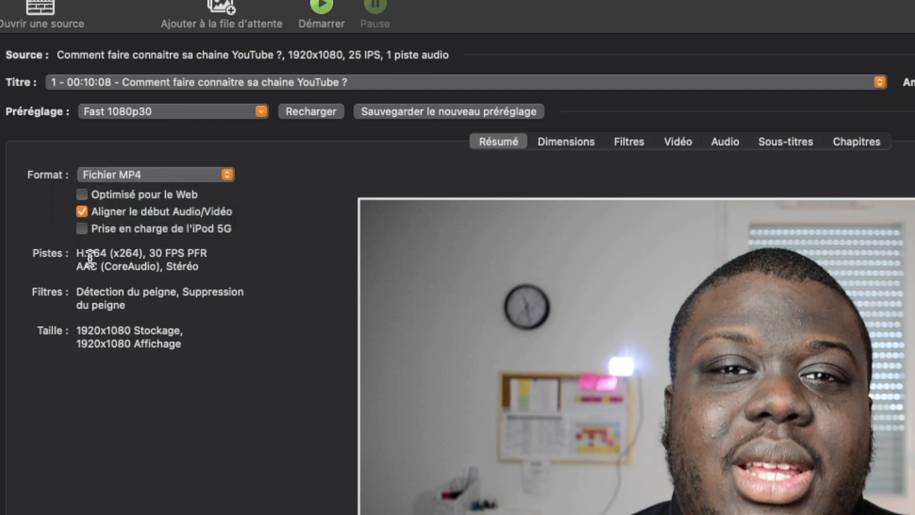
pyautogui.moveTo(76, 251); pyautogui.dragTo(112, 249)
pyautogui.click(112, 249)
pyautogui.click(158, 113)
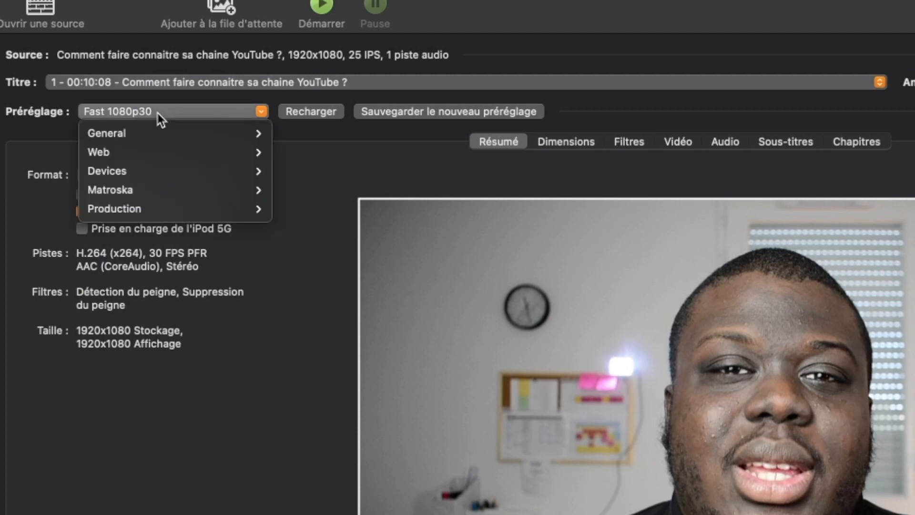
pyautogui.moveTo(157, 133)
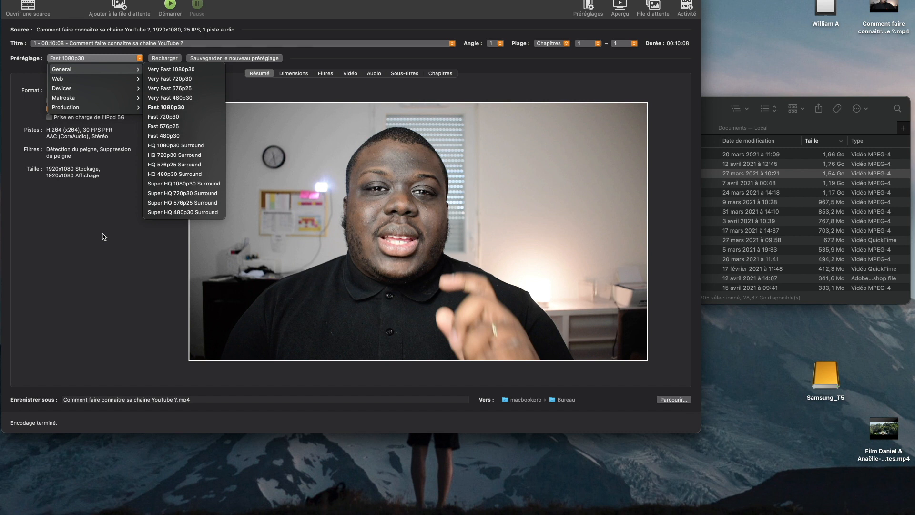
pyautogui.click(104, 236)
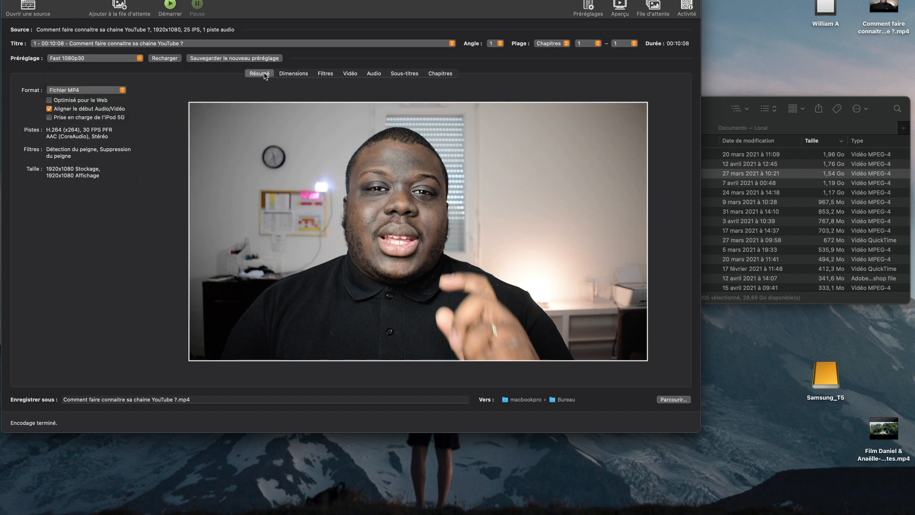
# Set the video frame rate to 25 (PAL Film/Video) and lower the constant quality level.
pyautogui.click(294, 74)
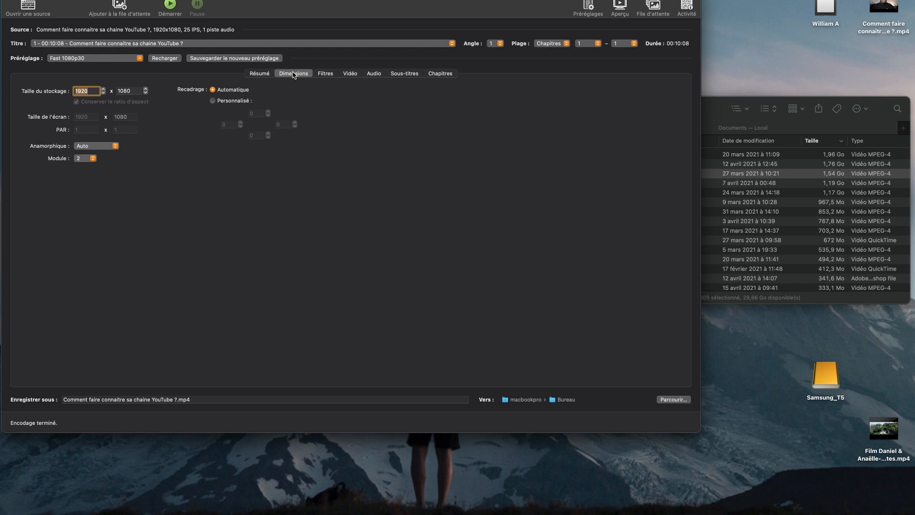
pyautogui.click(326, 74)
pyautogui.click(353, 75)
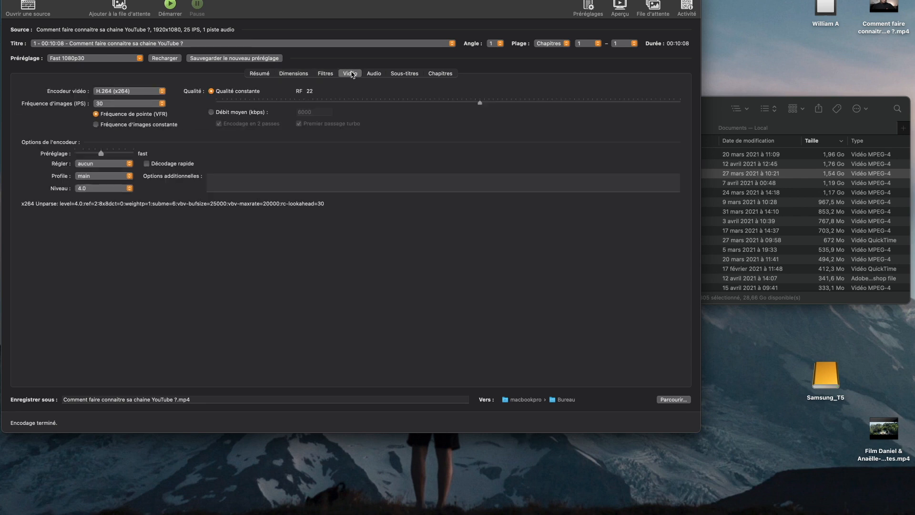
pyautogui.click(133, 105)
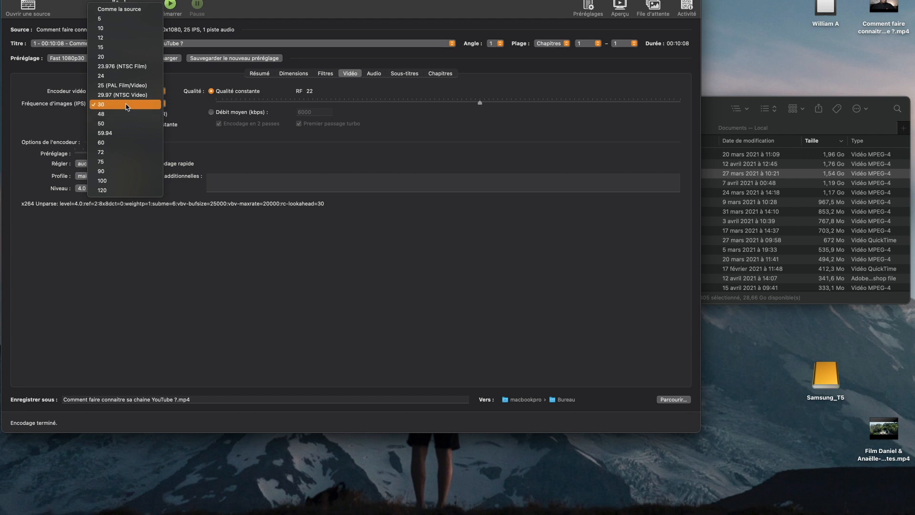
pyautogui.click(103, 87)
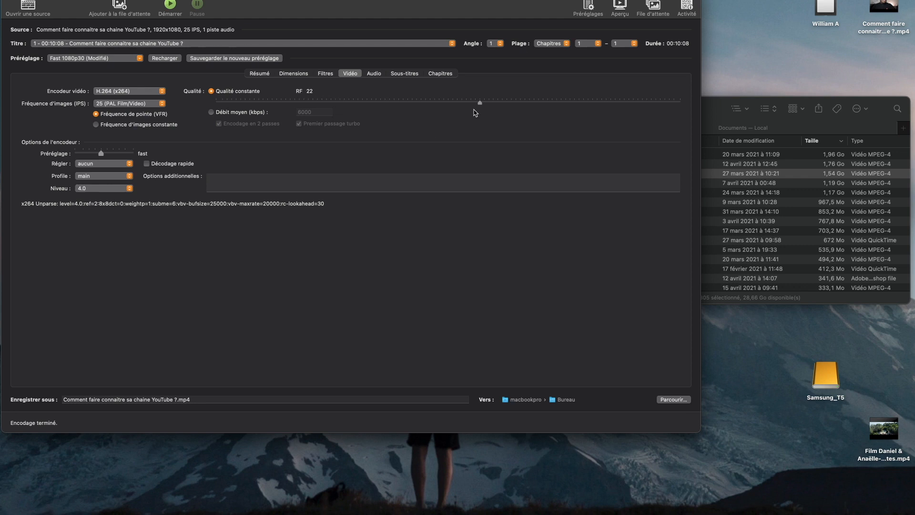
pyautogui.moveTo(480, 103); pyautogui.dragTo(431, 106)
# Examine the audio track settings and its available bitrates, then return to the summary.
pyautogui.click(371, 72)
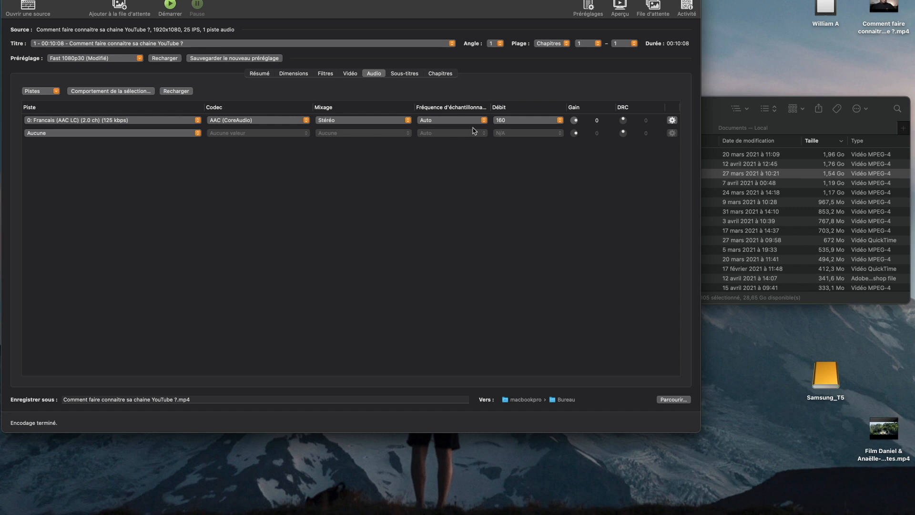
pyautogui.click(518, 123)
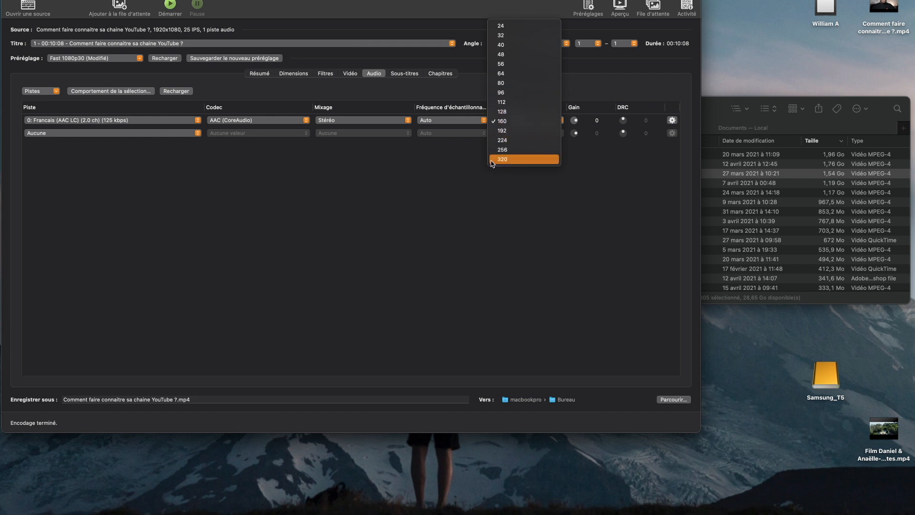
pyautogui.click(408, 211)
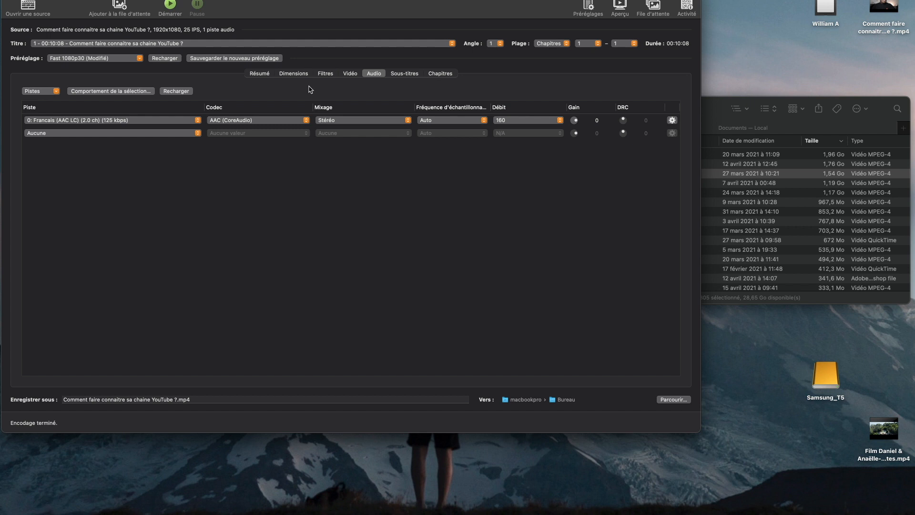
pyautogui.click(260, 74)
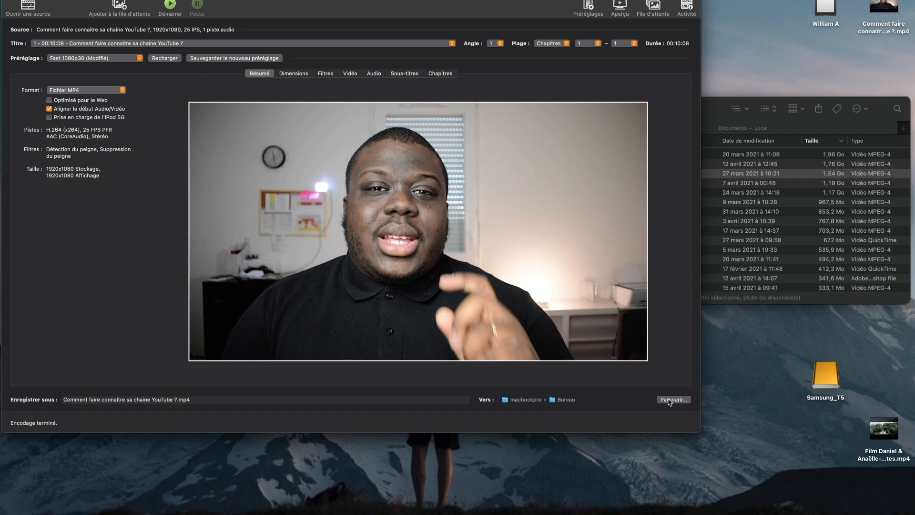
pyautogui.click(672, 399)
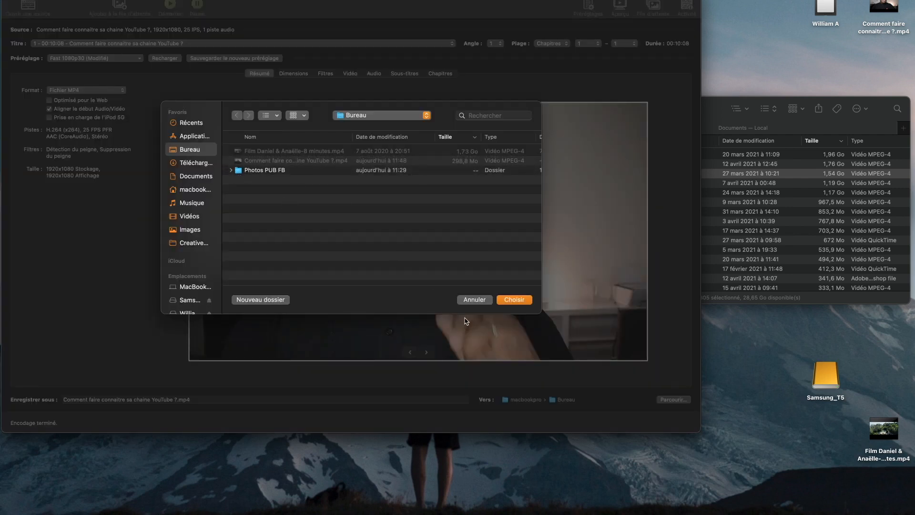
pyautogui.scroll(-3, 188, 246)
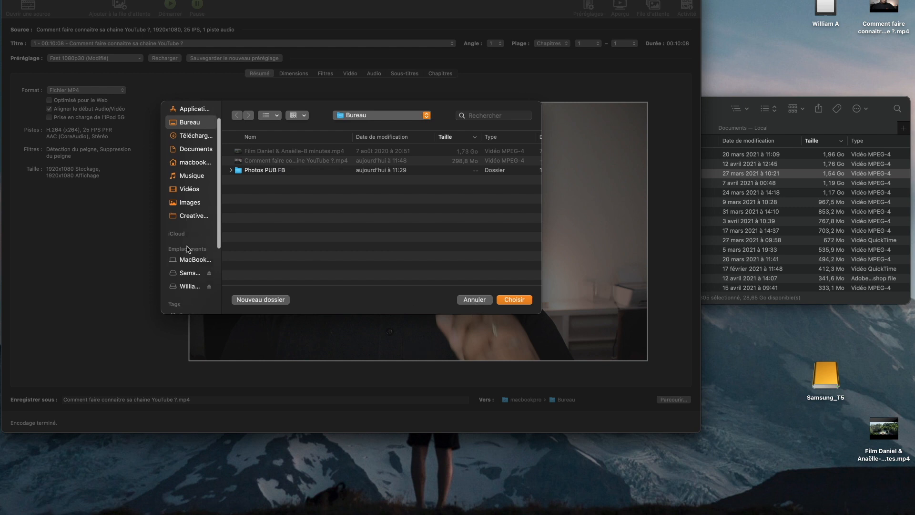
pyautogui.click(187, 239)
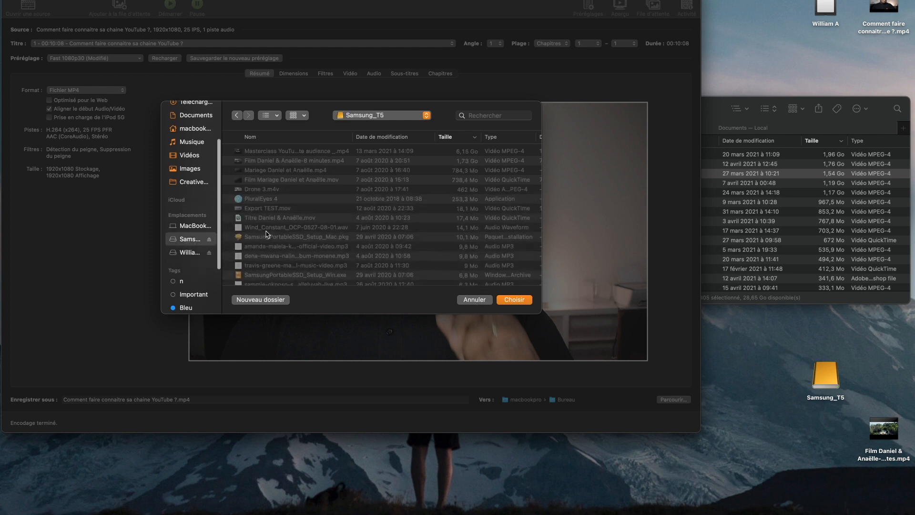
pyautogui.scroll(3, 213, 205)
pyautogui.click(189, 149)
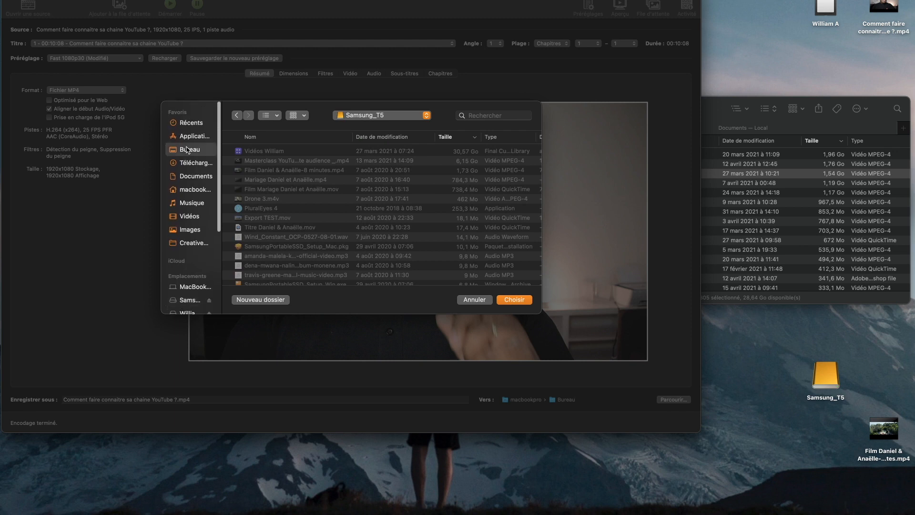
pyautogui.click(468, 300)
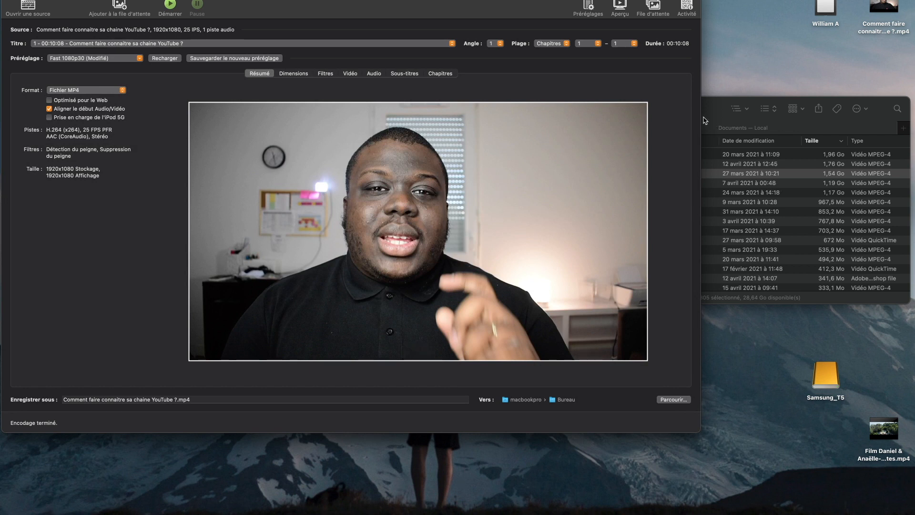
# Switch to Finder and check the size of the compressed "Comment faire connaitre sa chaine YouTube ?.mp4" in the Bureau folder.
pyautogui.click(711, 115)
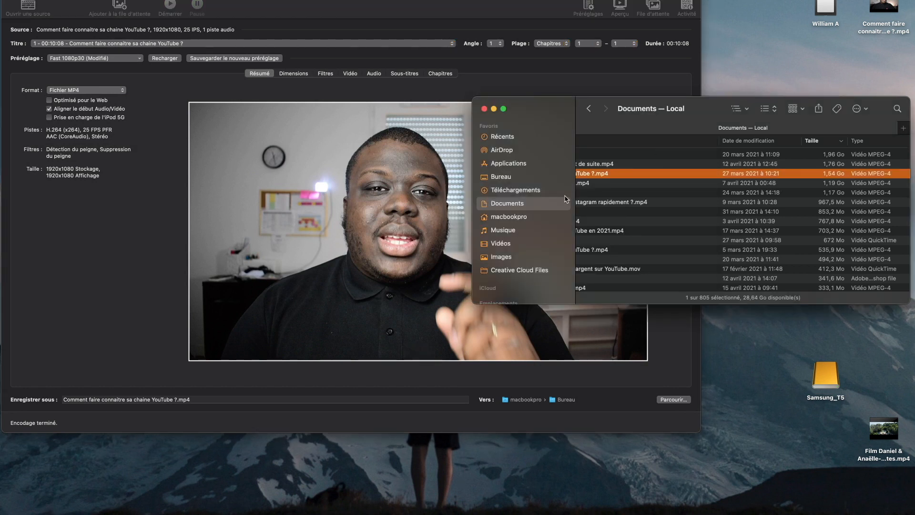
pyautogui.click(511, 178)
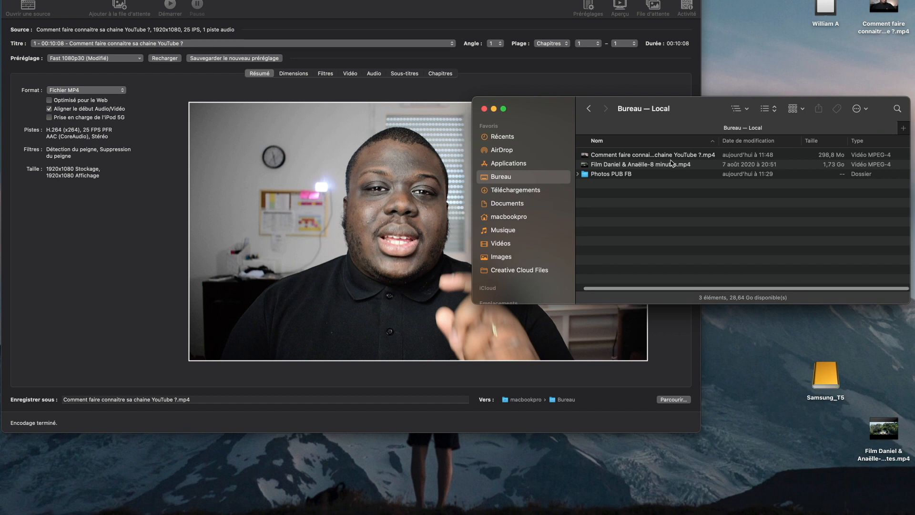
pyautogui.click(821, 158)
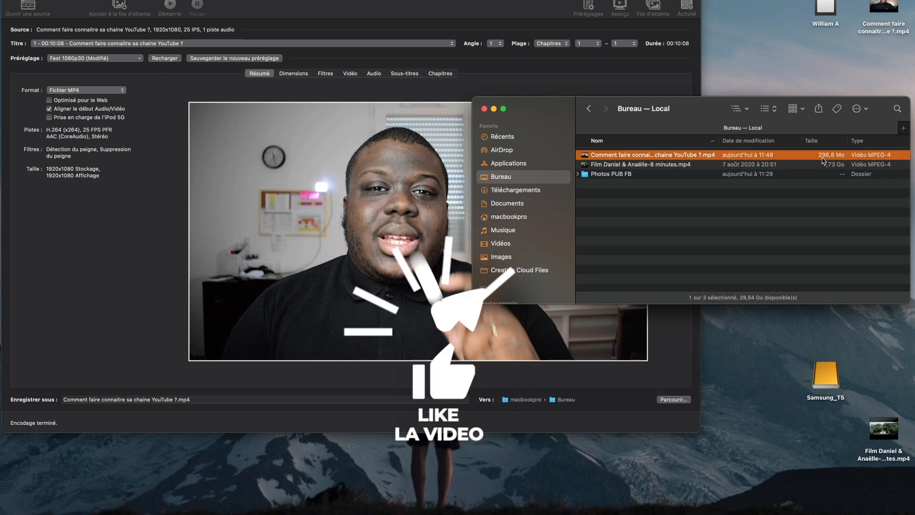
# Switch back to HandBrake and start encoding the video, replacing the existing file of the same name on the desktop.
pyautogui.click(280, 83)
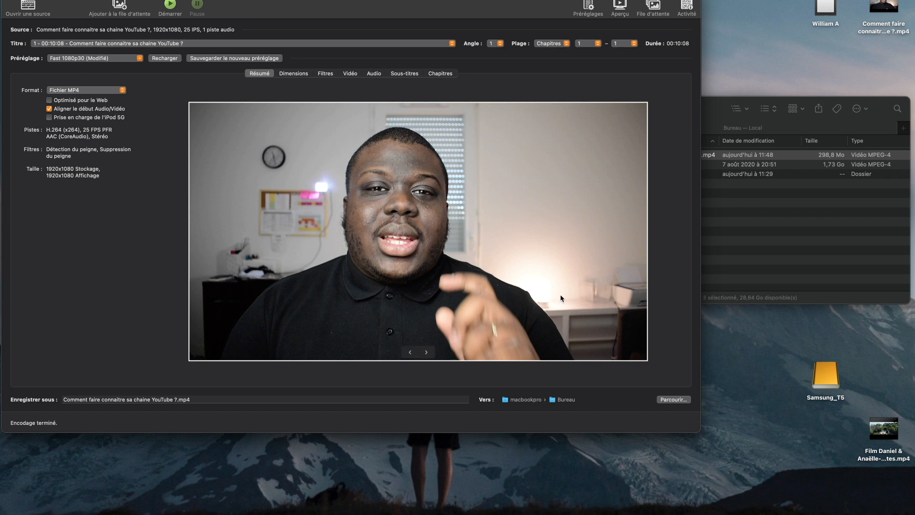
pyautogui.click(172, 5)
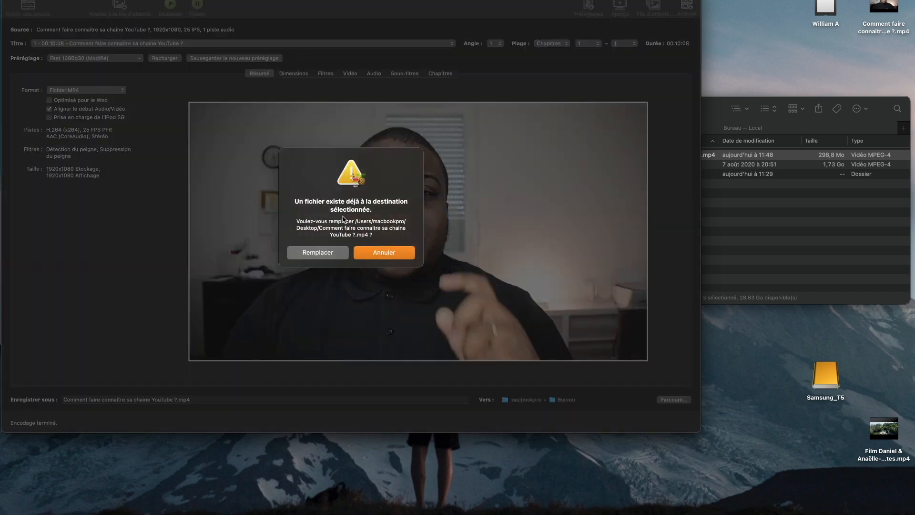
pyautogui.click(318, 253)
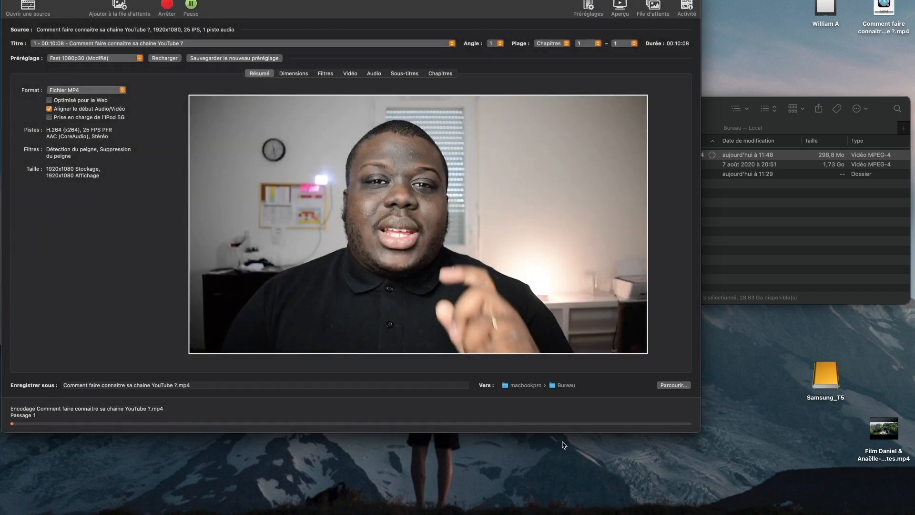